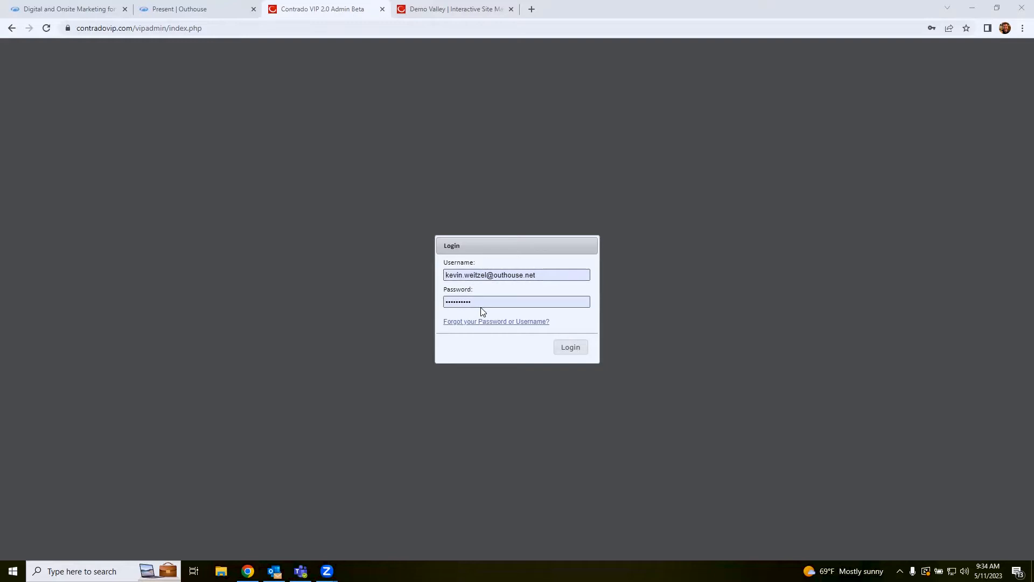
Log in to the admin with the filled-in credentials and open the Bella Rose interactive map from the Creative Homes site plans
click(570, 348)
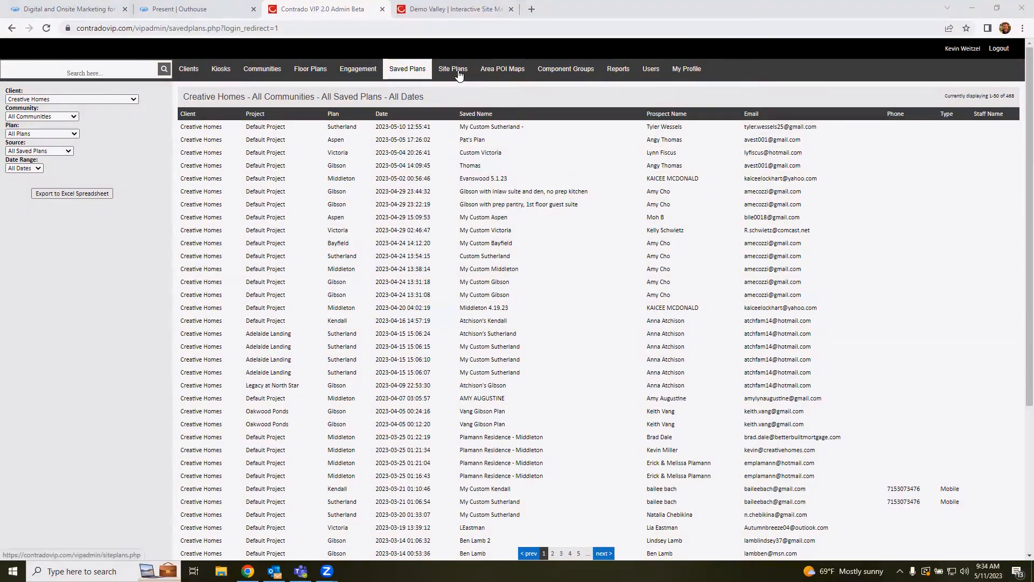
click(454, 73)
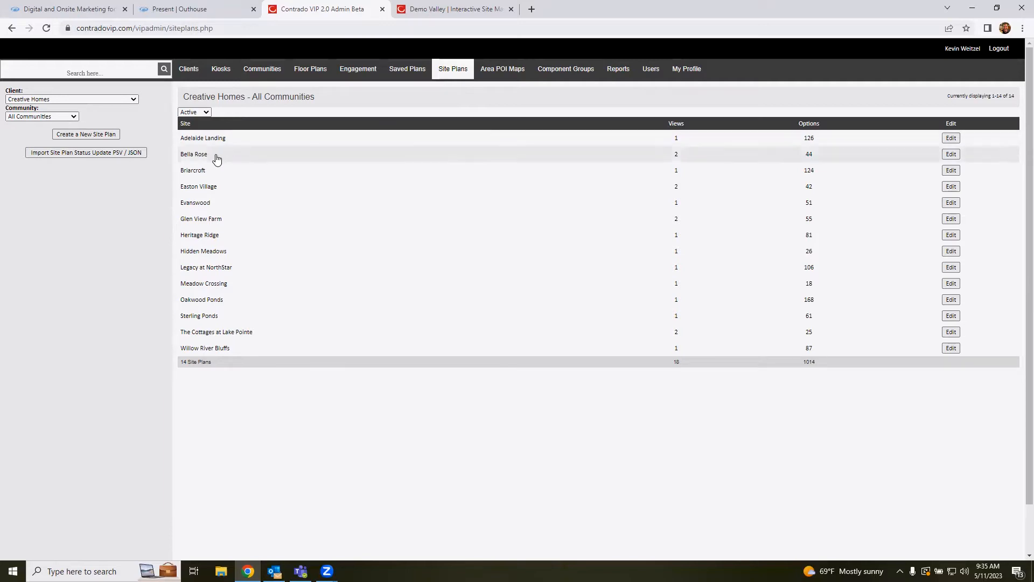
click(244, 157)
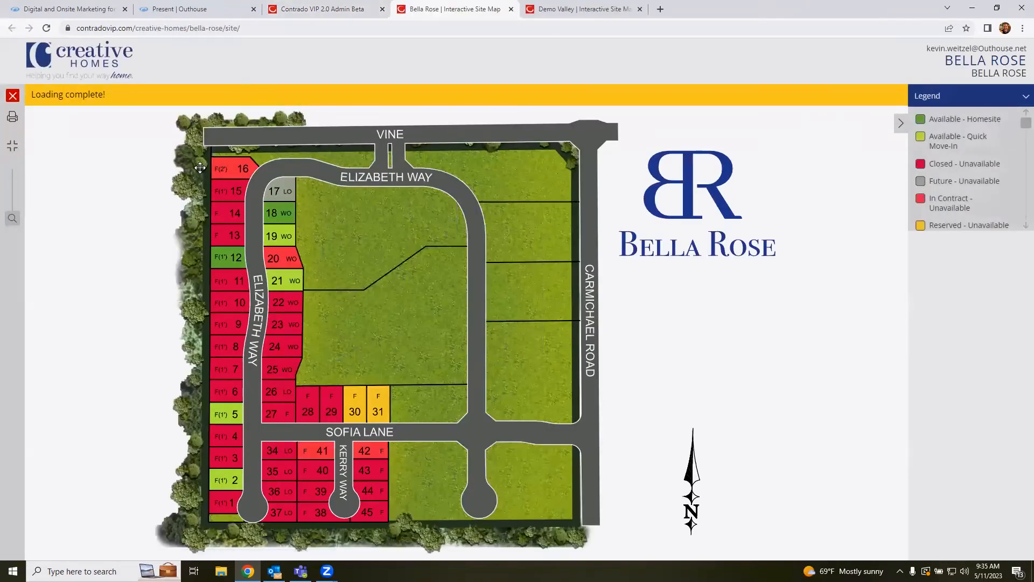
Open Homesite 11 on the Bella Rose map for editing and review its status options
click(230, 173)
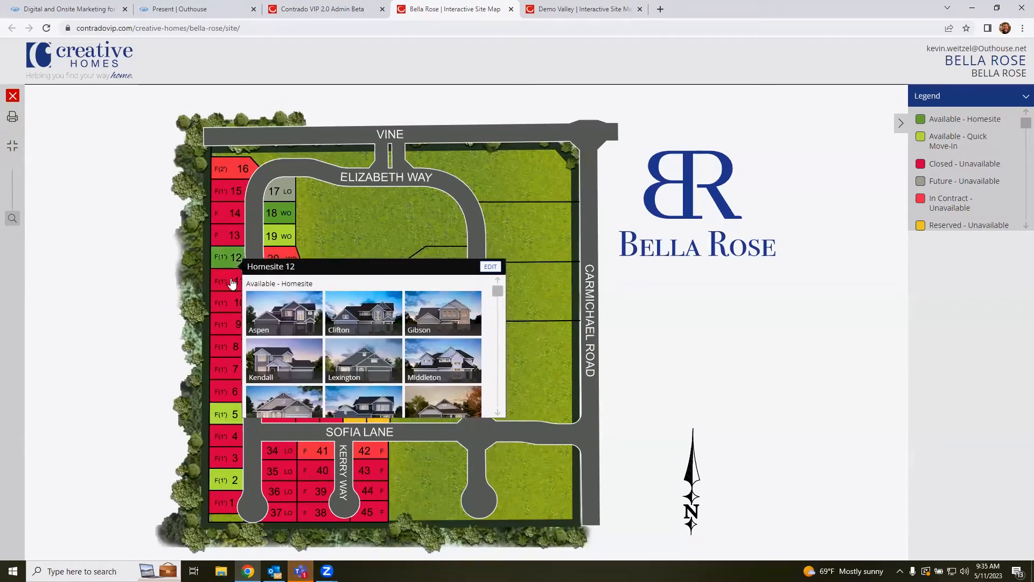
click(325, 279)
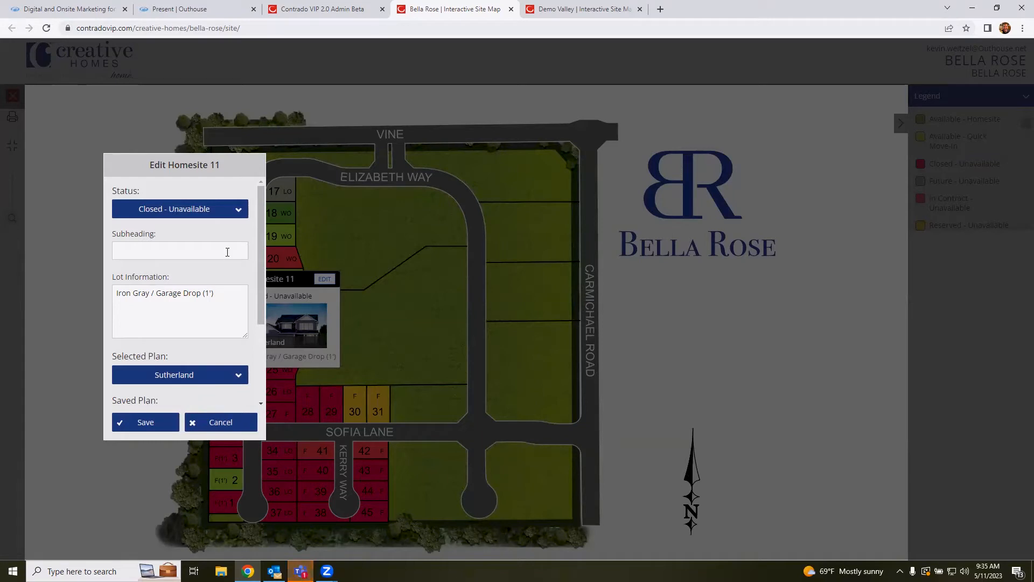
click(237, 209)
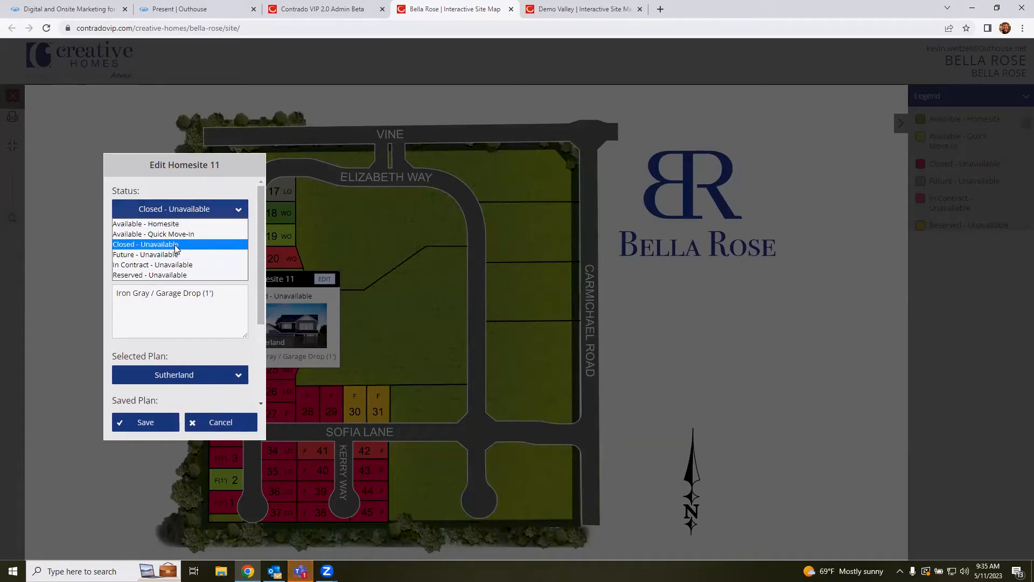
click(230, 208)
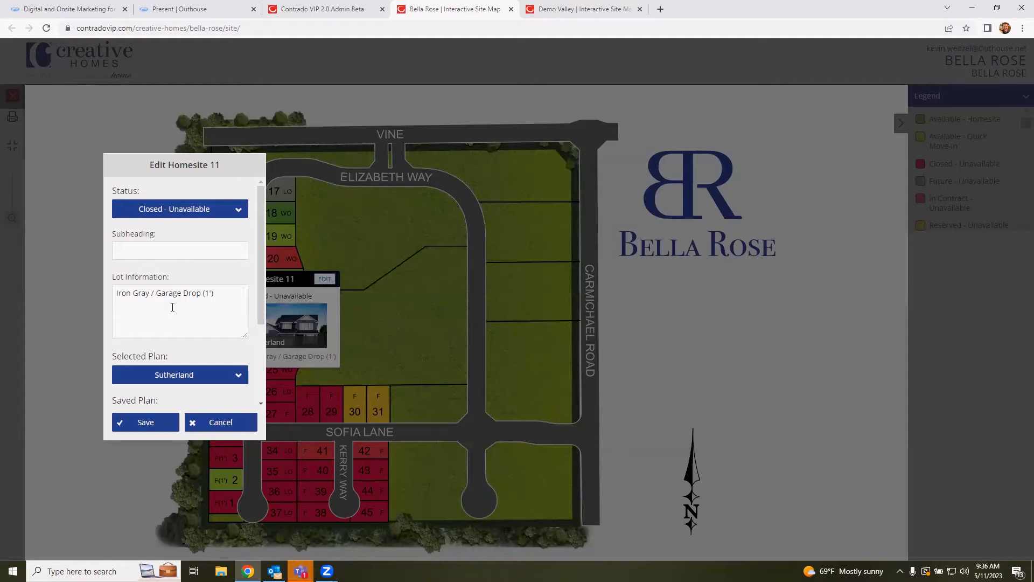
Review Homesite 11's plan, elevation and orientation options, and close the editor without saving
scroll(212, 225, down, 2)
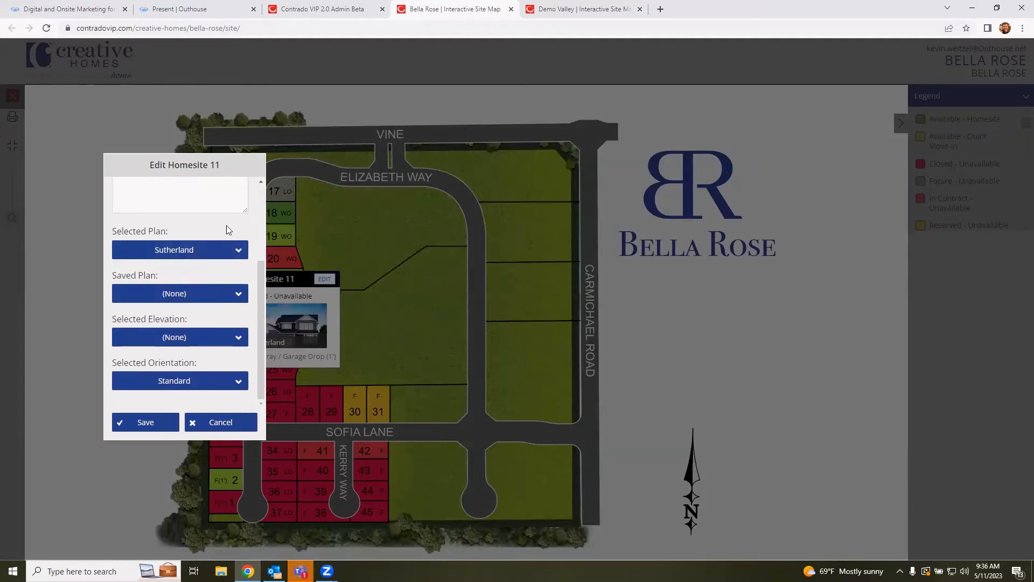
click(240, 251)
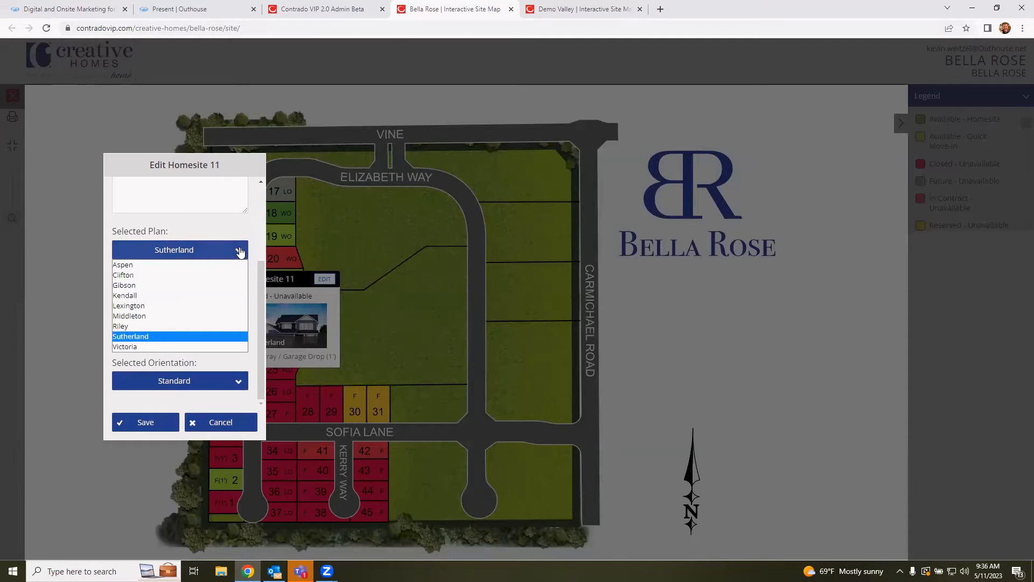
click(241, 252)
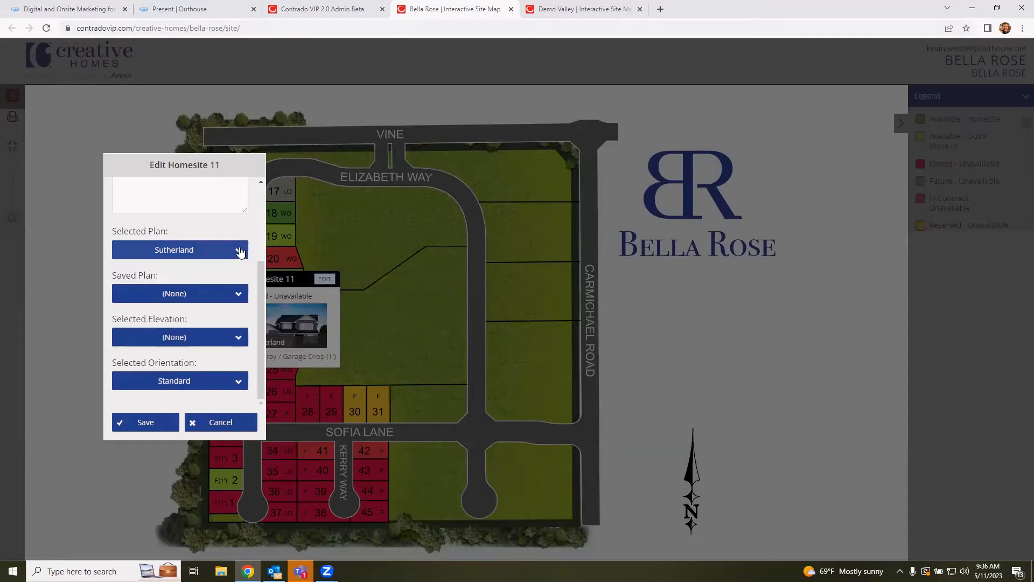
click(240, 340)
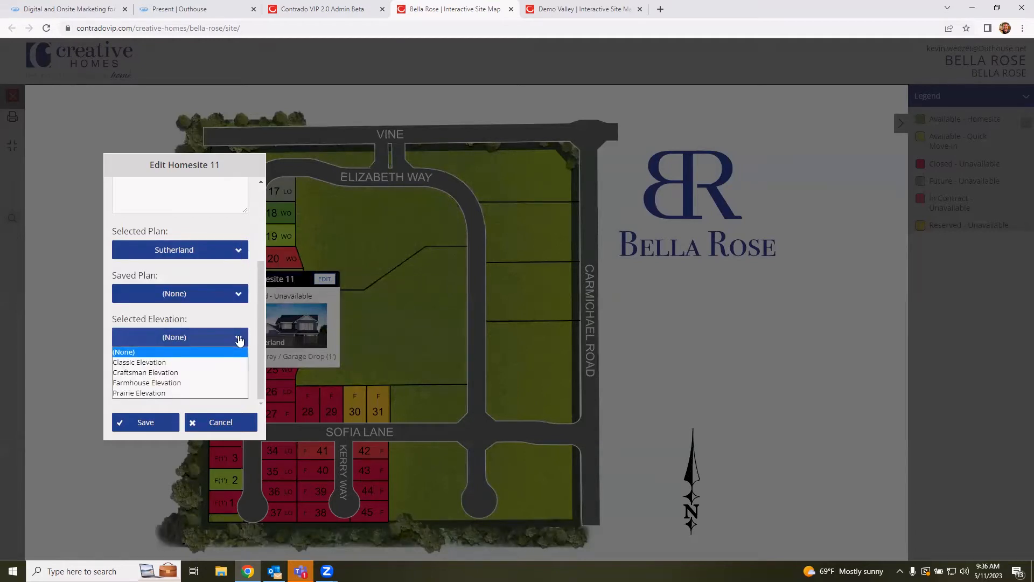
click(239, 341)
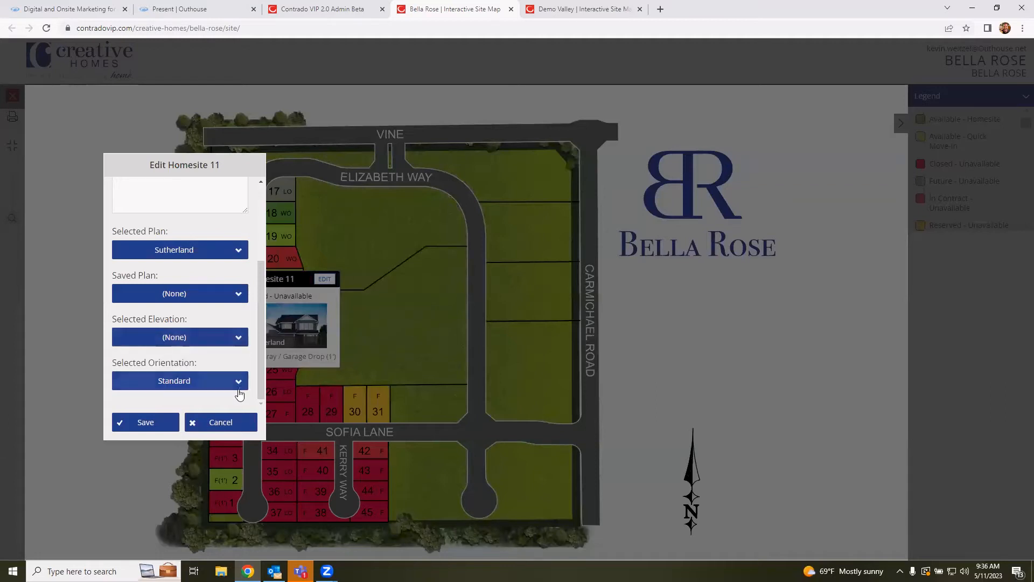
click(240, 382)
click(240, 384)
click(237, 339)
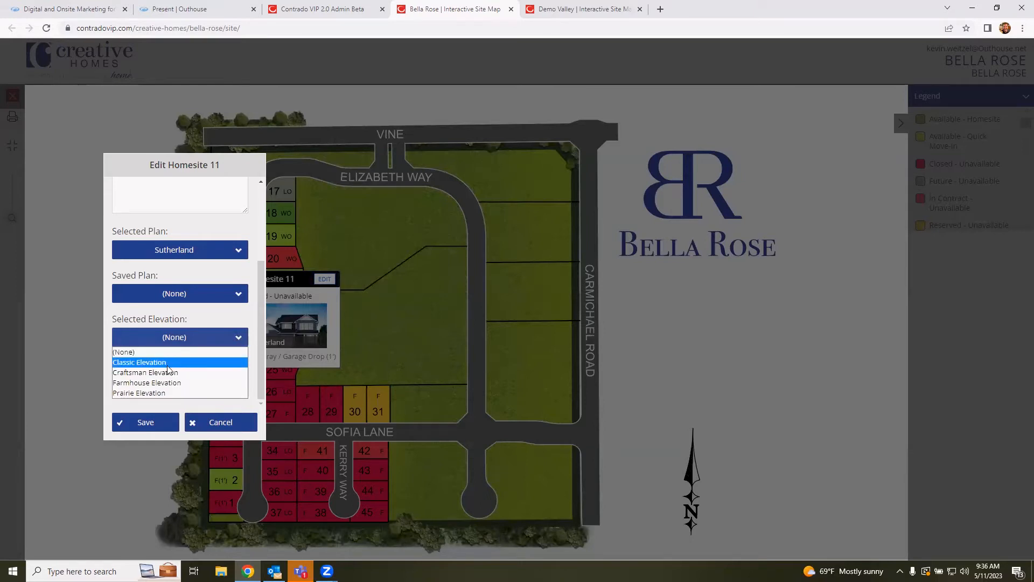
click(239, 339)
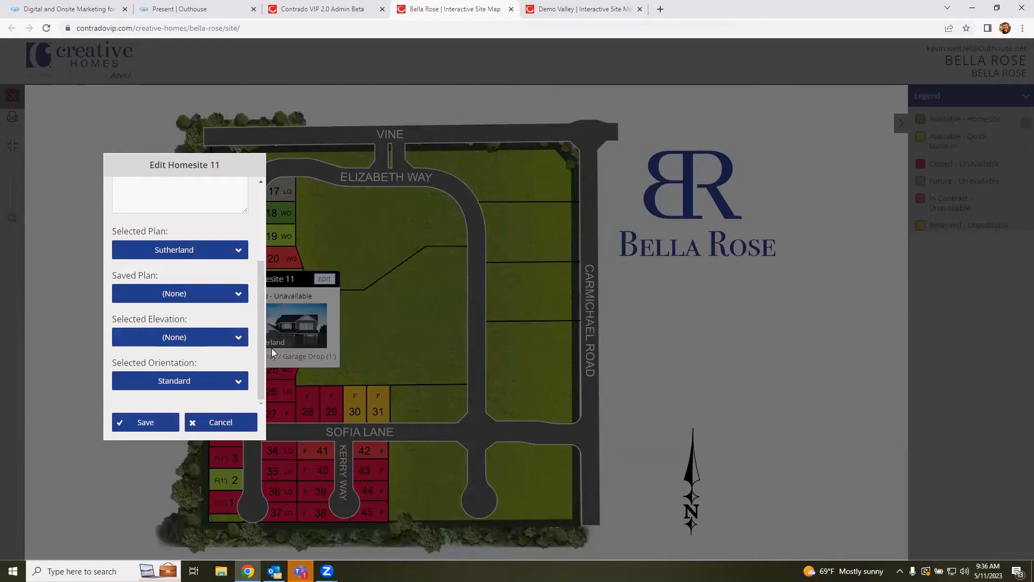
drag(261, 337, 259, 244)
click(218, 423)
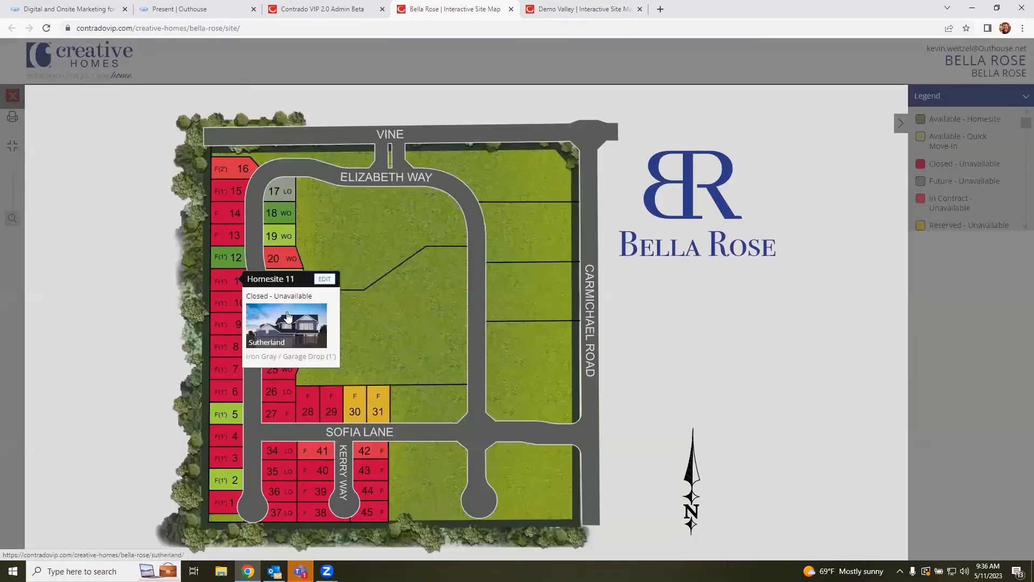
click(383, 314)
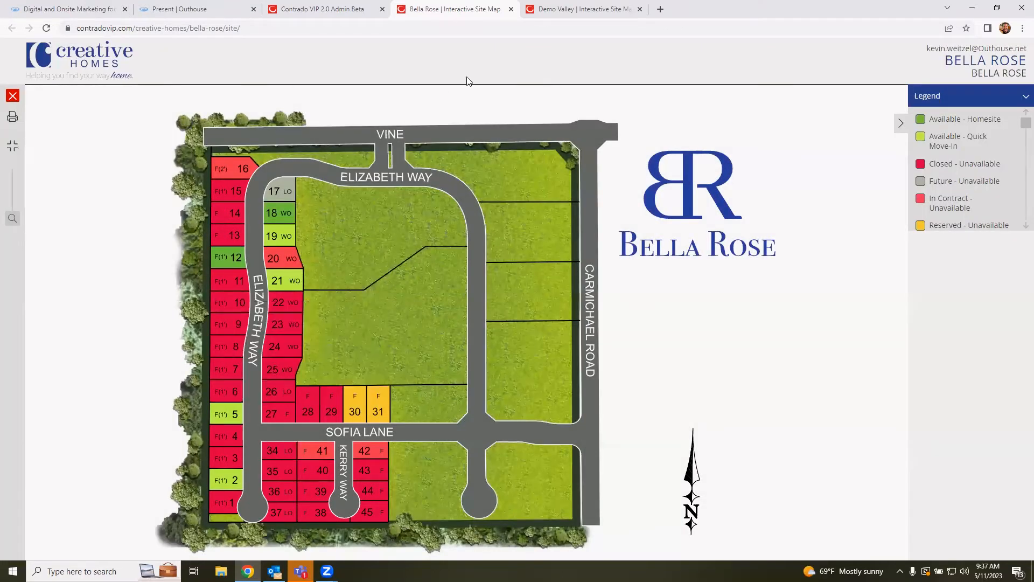
Close the Bella Rose map, open the site plan's lot settings and view the plans available for Homesite 1
click(510, 9)
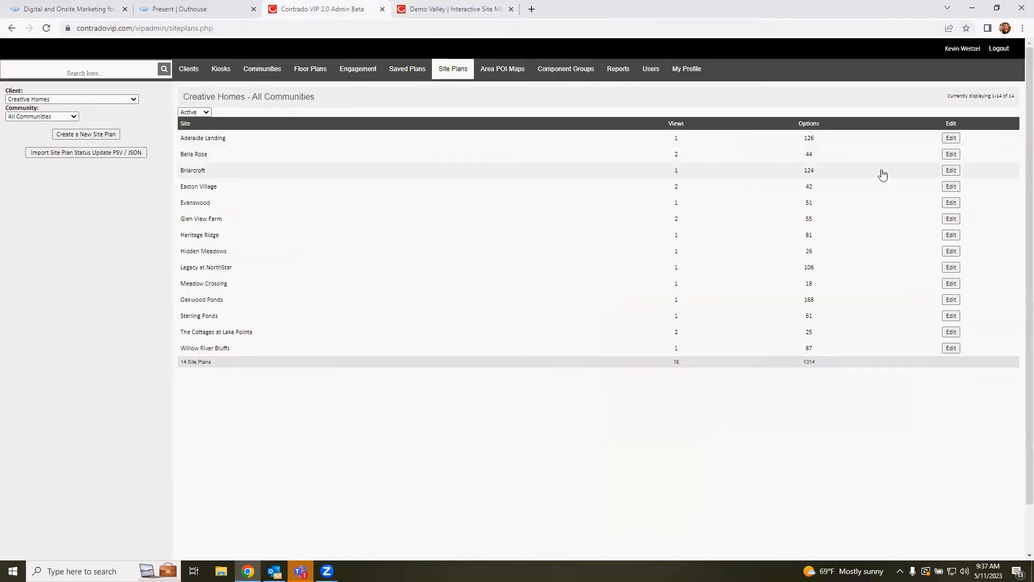
click(951, 154)
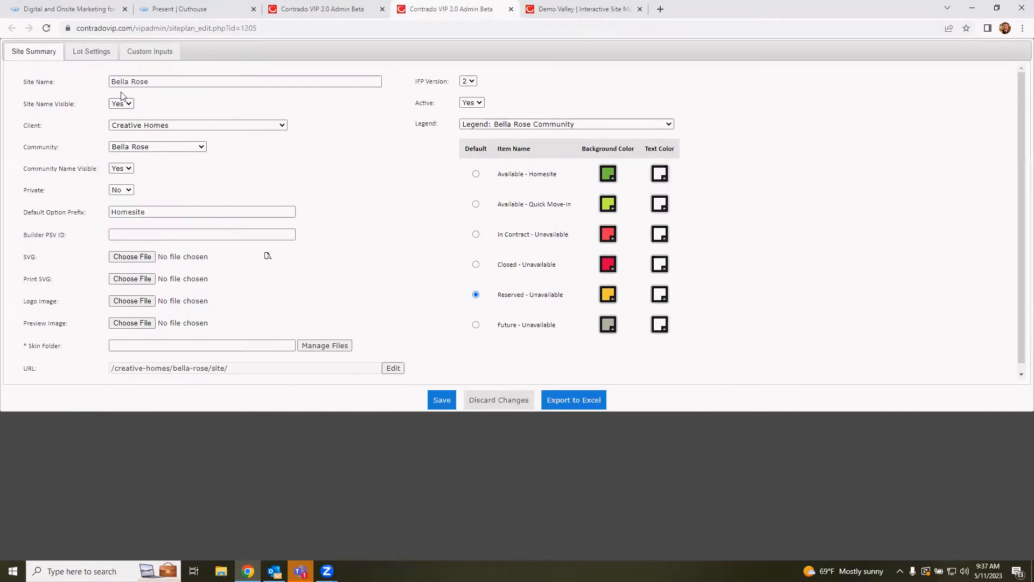
click(92, 51)
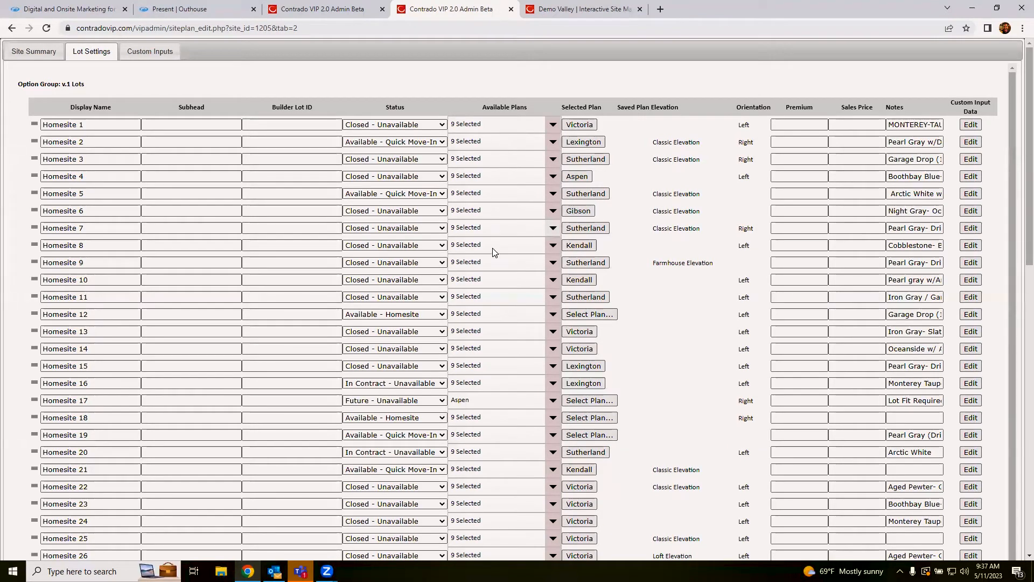
click(553, 125)
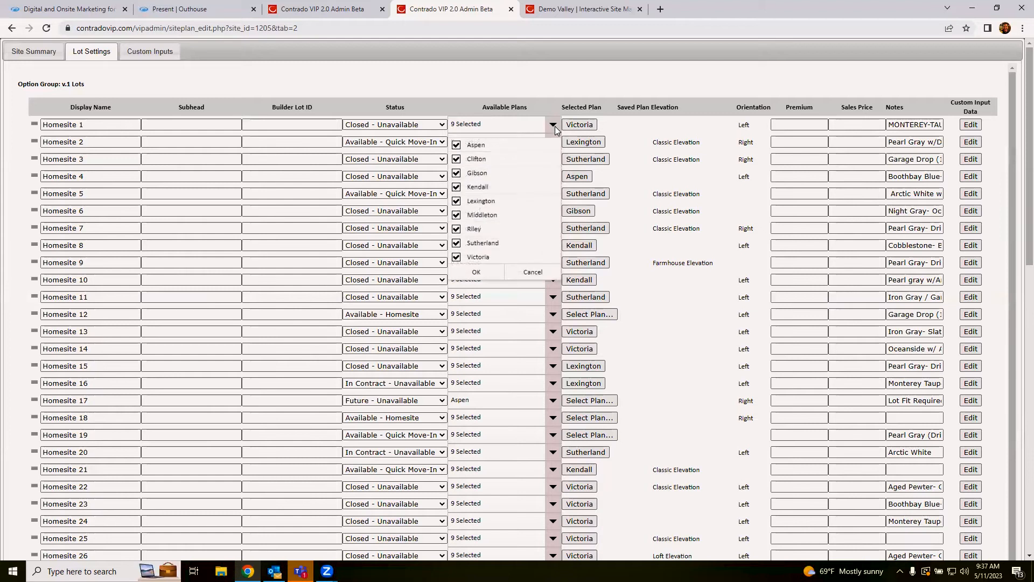
click(555, 126)
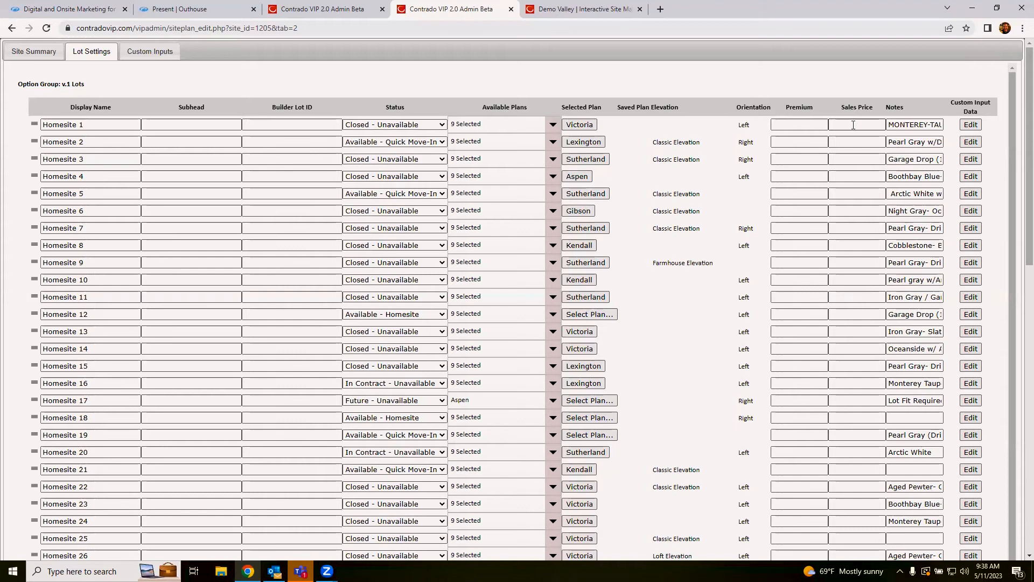
Try a premium of 5000 for Homesite 1 and erase the entry
click(789, 125)
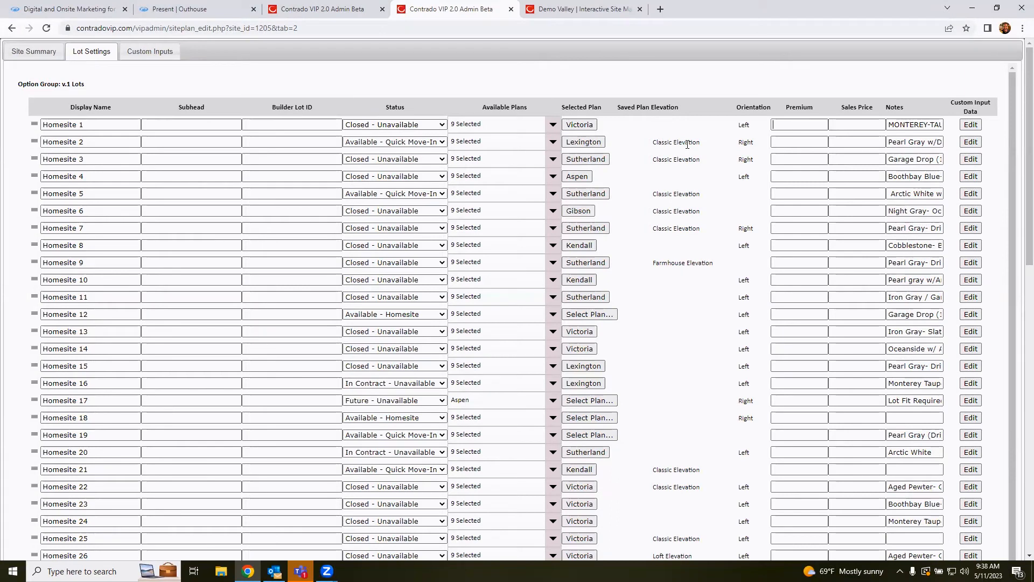
text(5000)
key(BackSpace)
key(BackSpace)
key(BackSpace)
Look through the remaining Bella Rose lot settings to the end of the page and leave the site plan editor
scroll(665, 293, down, 6)
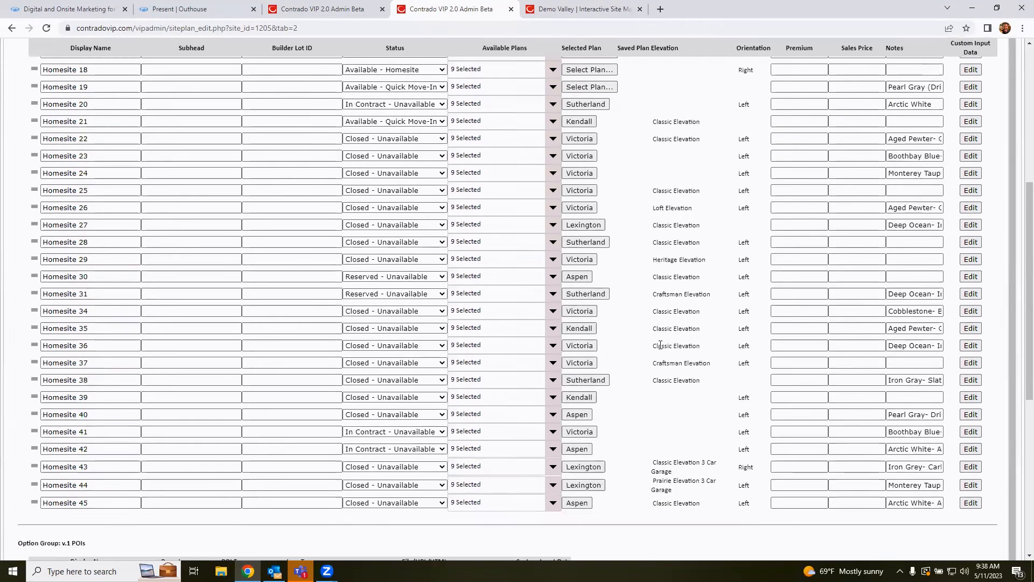
scroll(660, 344, down, 7)
click(451, 553)
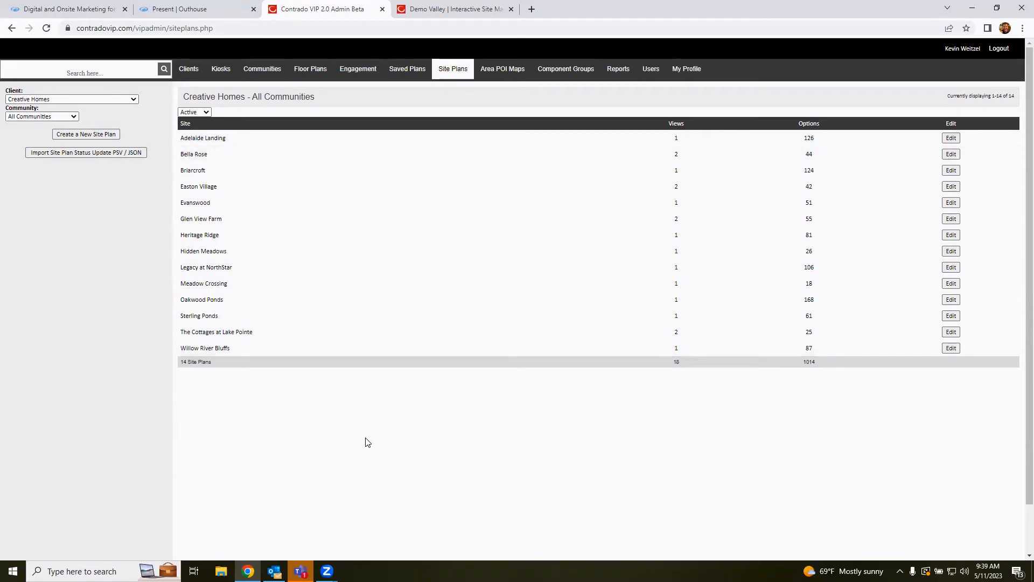
Open a new user form for Creative Homes, view the available user types and close the form without saving
click(653, 72)
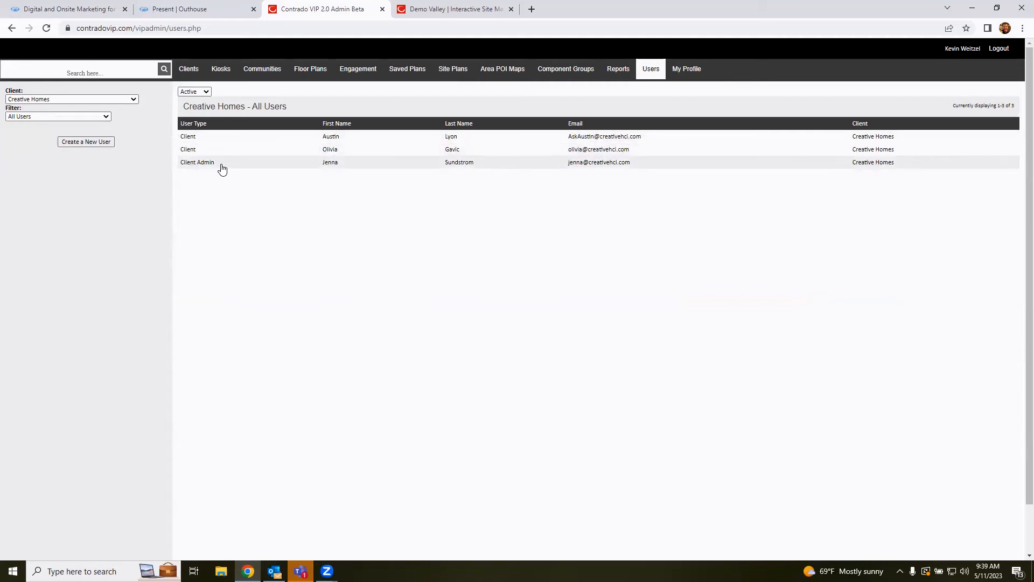
click(93, 141)
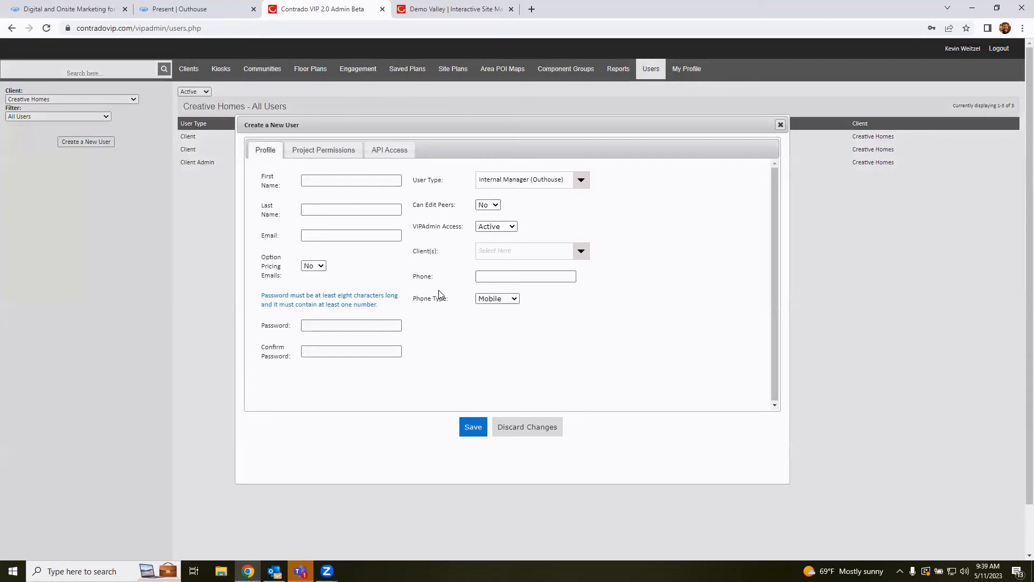
click(323, 178)
click(581, 182)
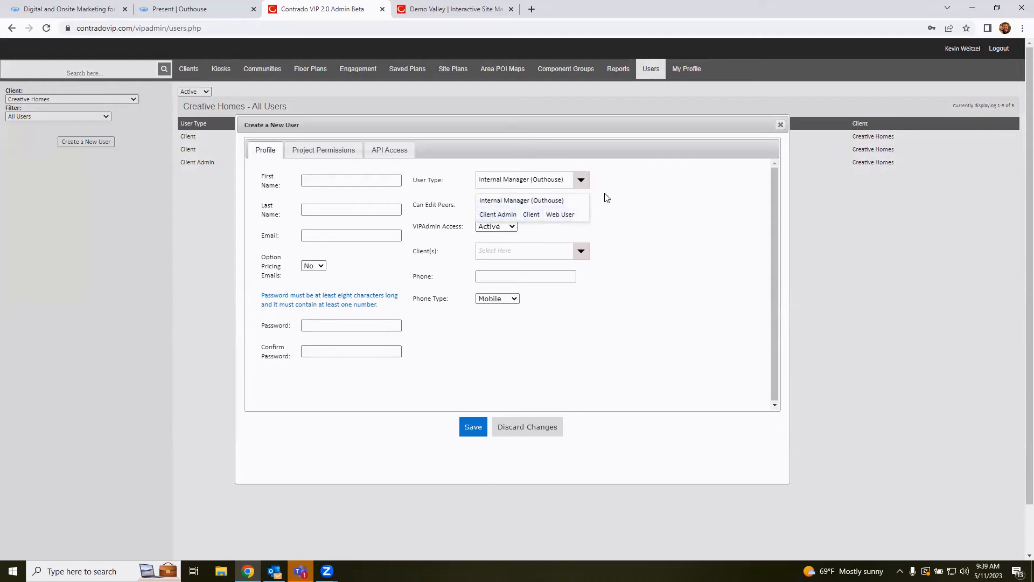
click(582, 181)
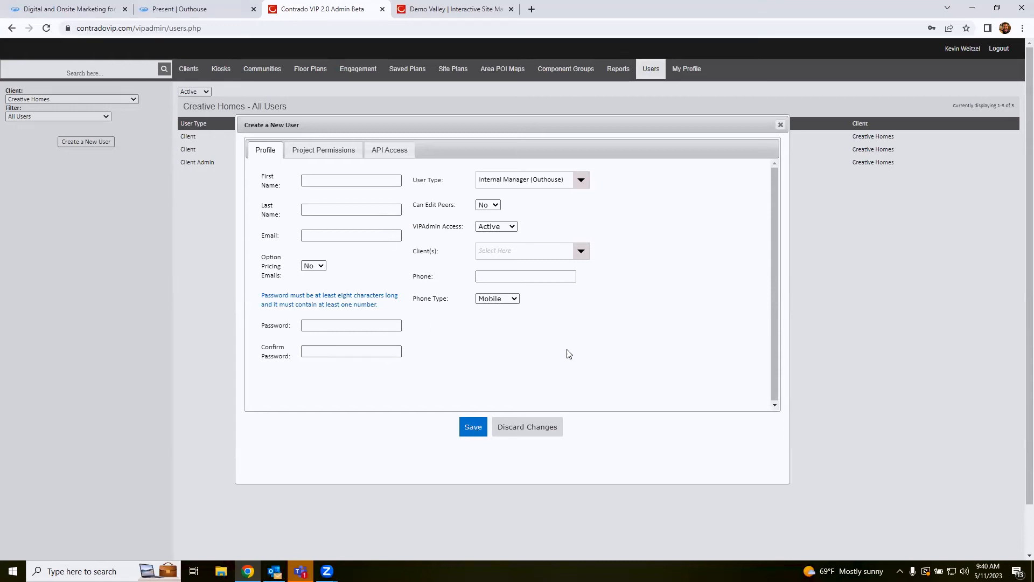
click(781, 125)
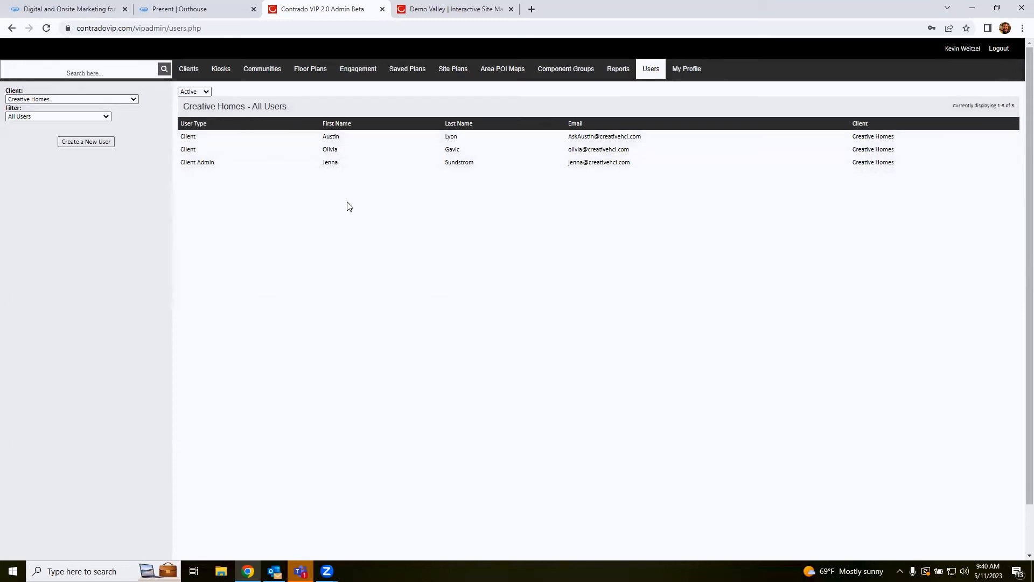
Open the second Client user's project permissions and review the community access list without changing it
click(331, 154)
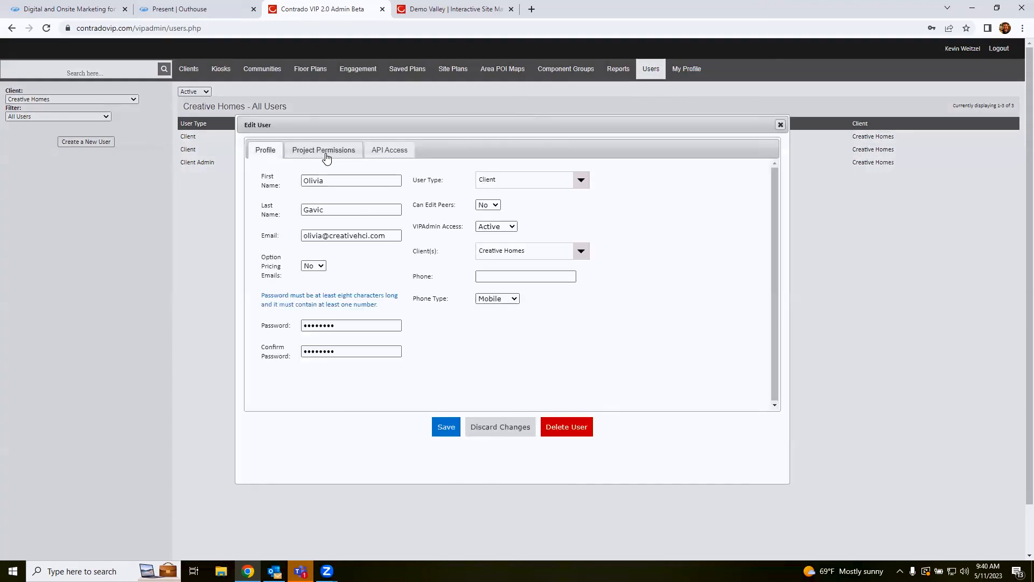
click(326, 156)
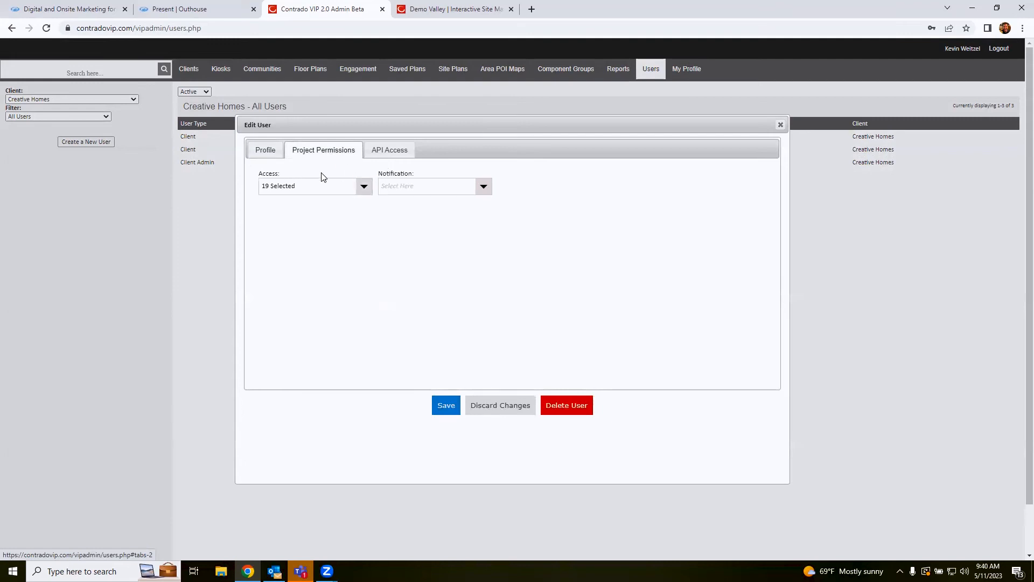
click(364, 186)
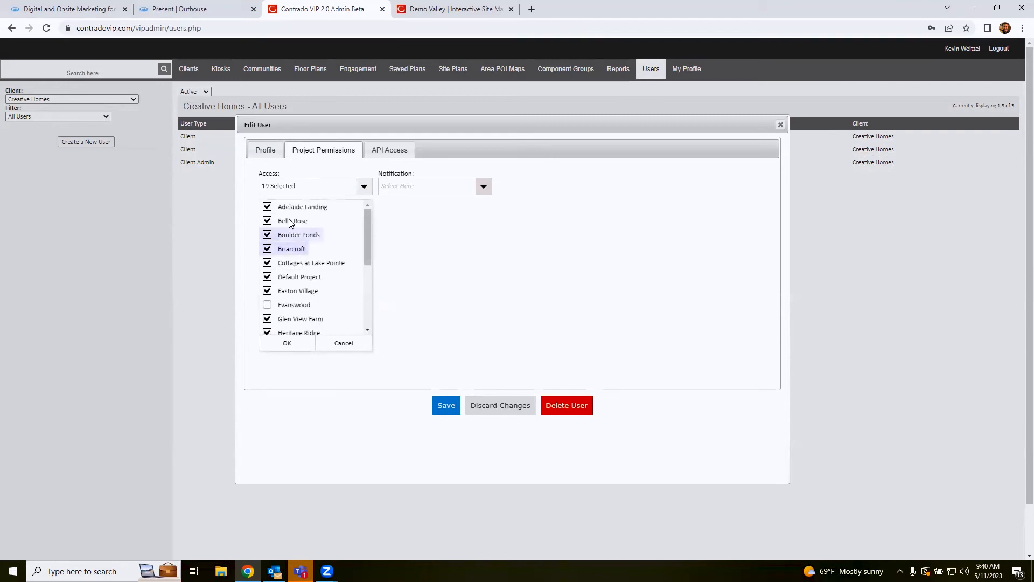
scroll(297, 260, down, 5)
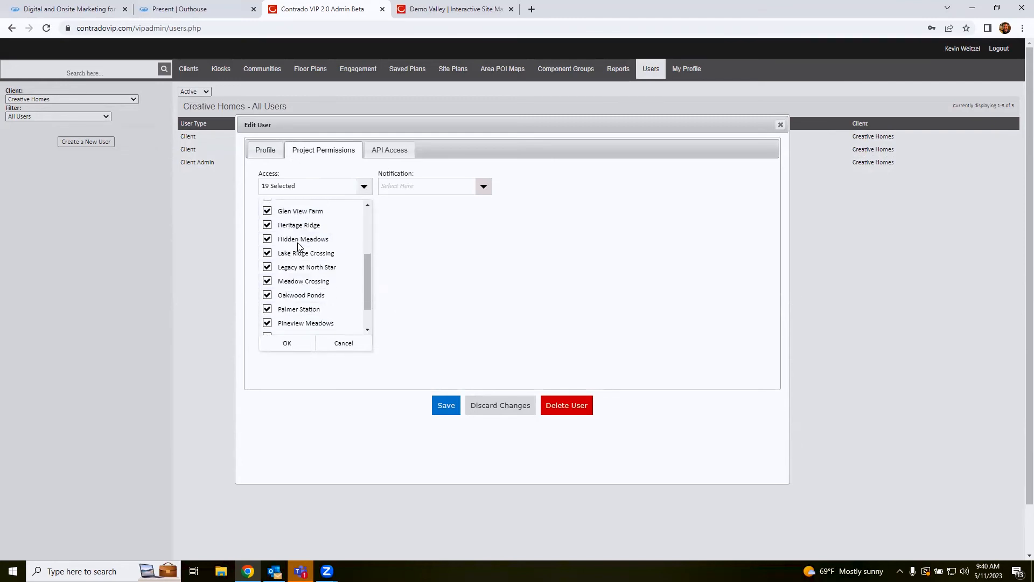
scroll(300, 268, up, 3)
scroll(299, 267, up, 3)
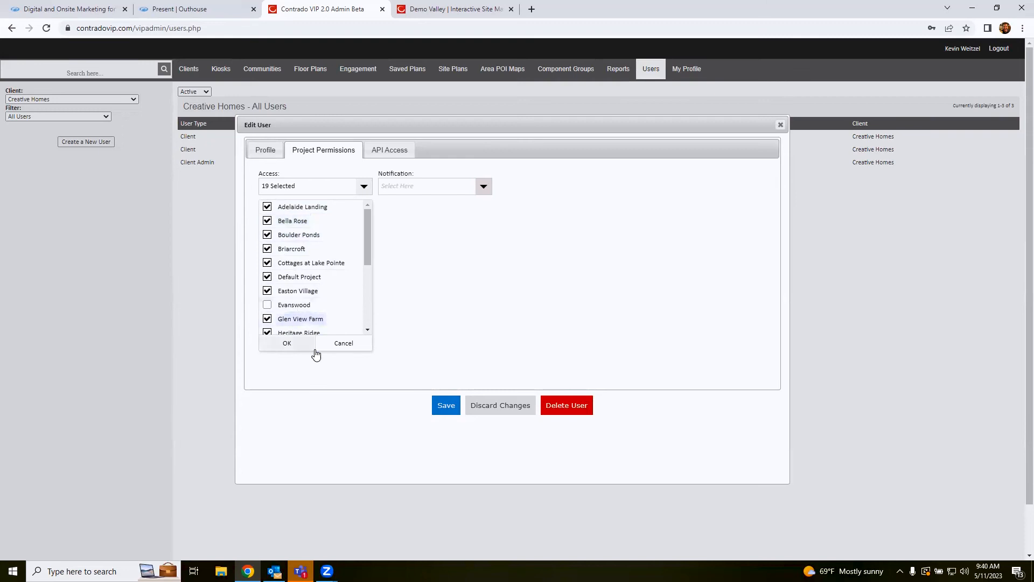
click(334, 347)
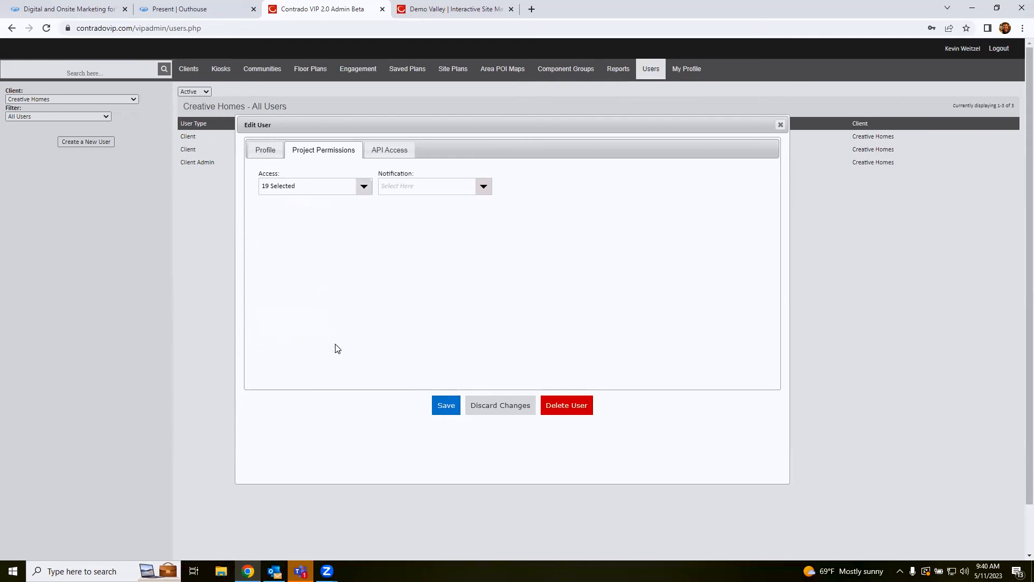
Review the communities available for the Client user's notifications without selecting any, and close the user record without saving
click(483, 186)
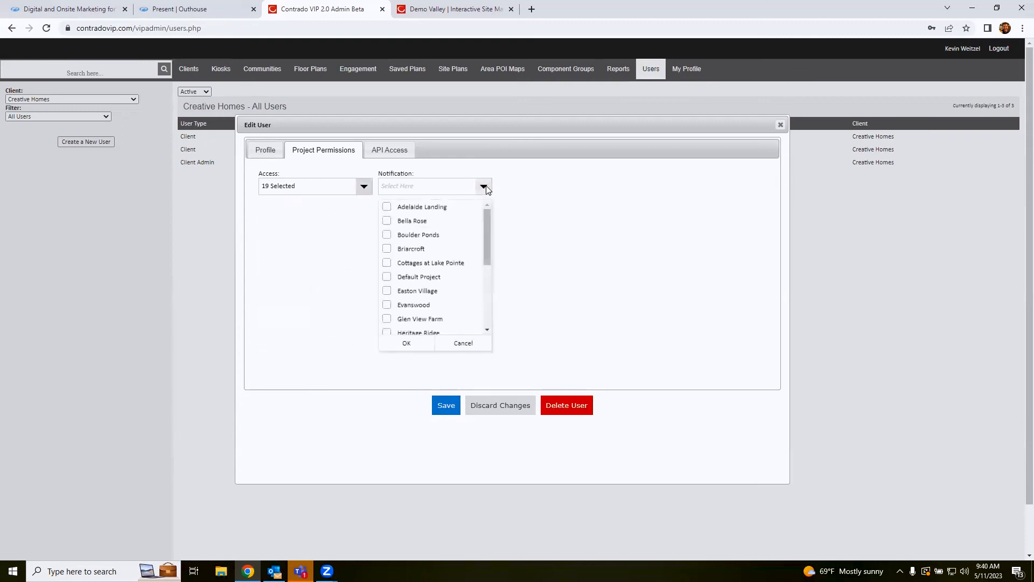
click(484, 186)
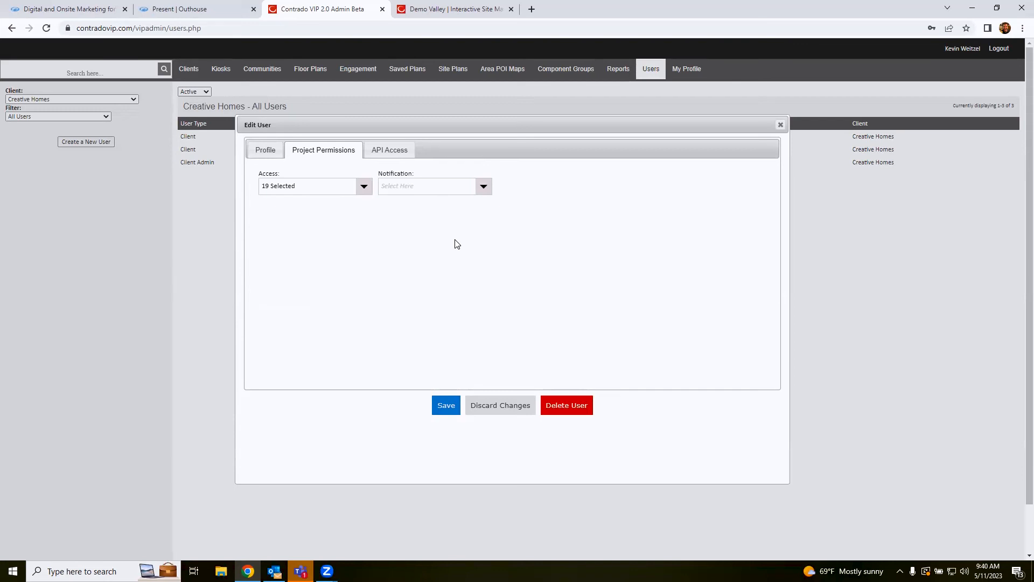
click(482, 187)
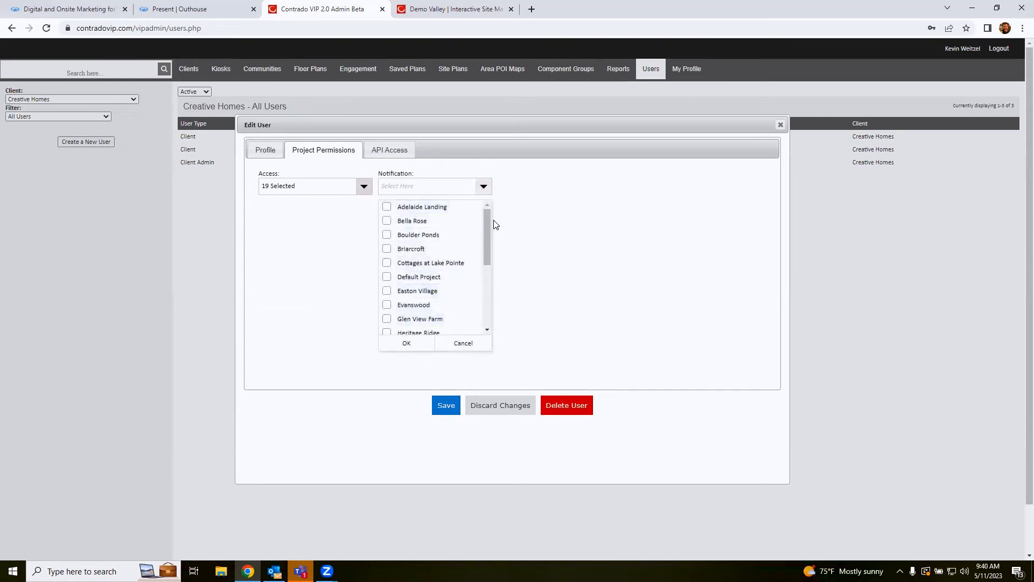
click(483, 187)
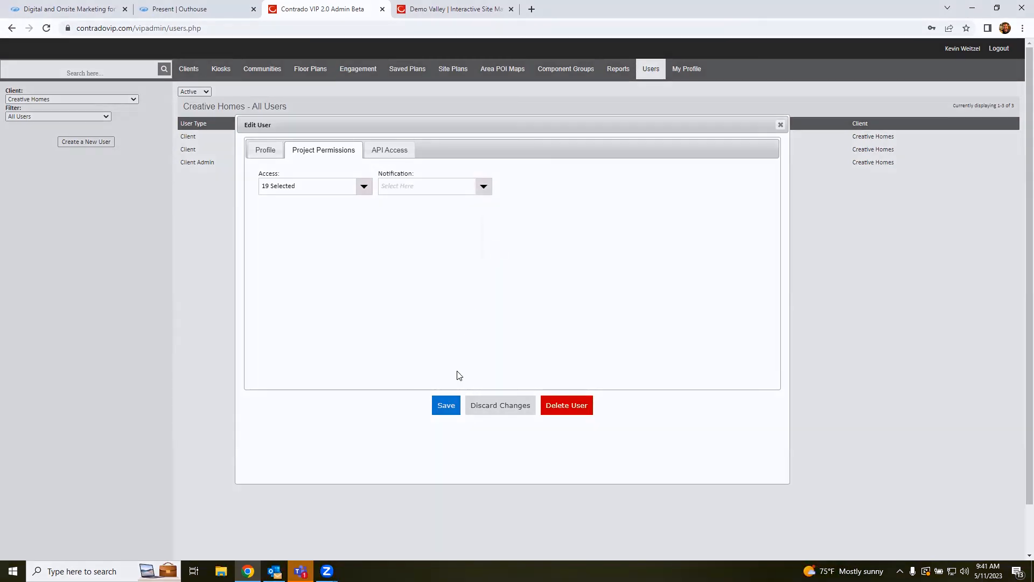
click(781, 125)
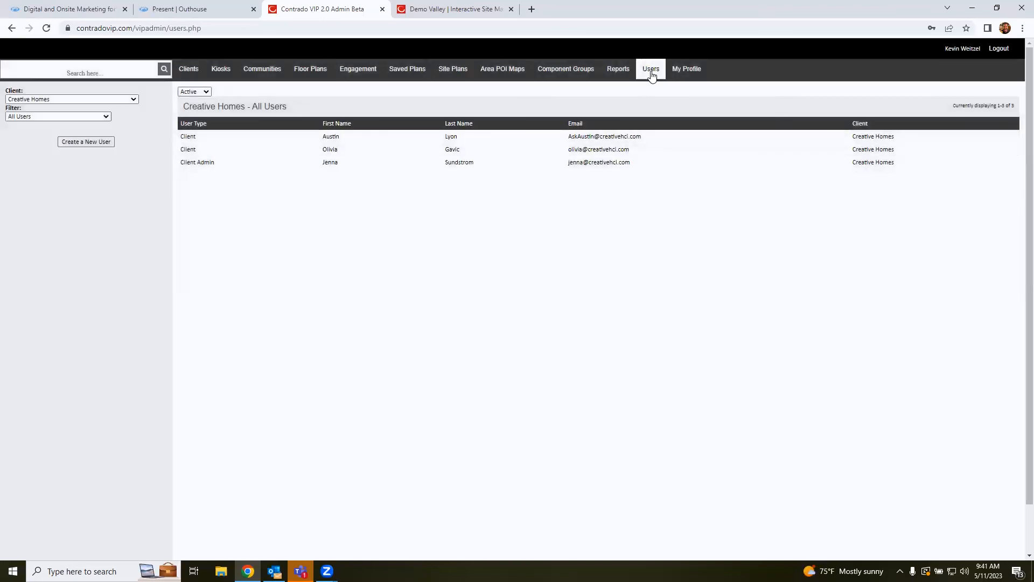
View the signed-in account's own profile details and close them without saving
click(689, 70)
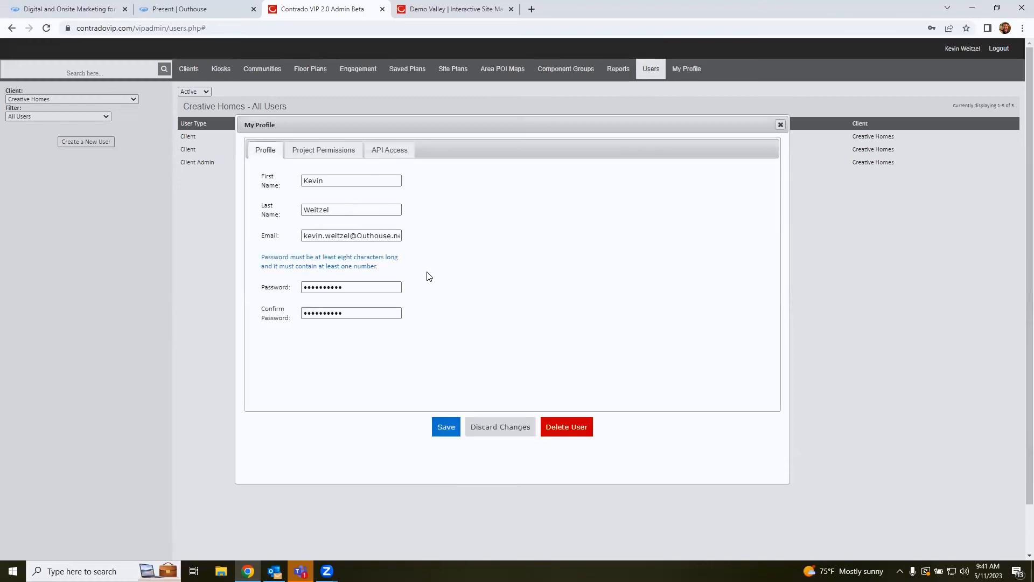
click(780, 125)
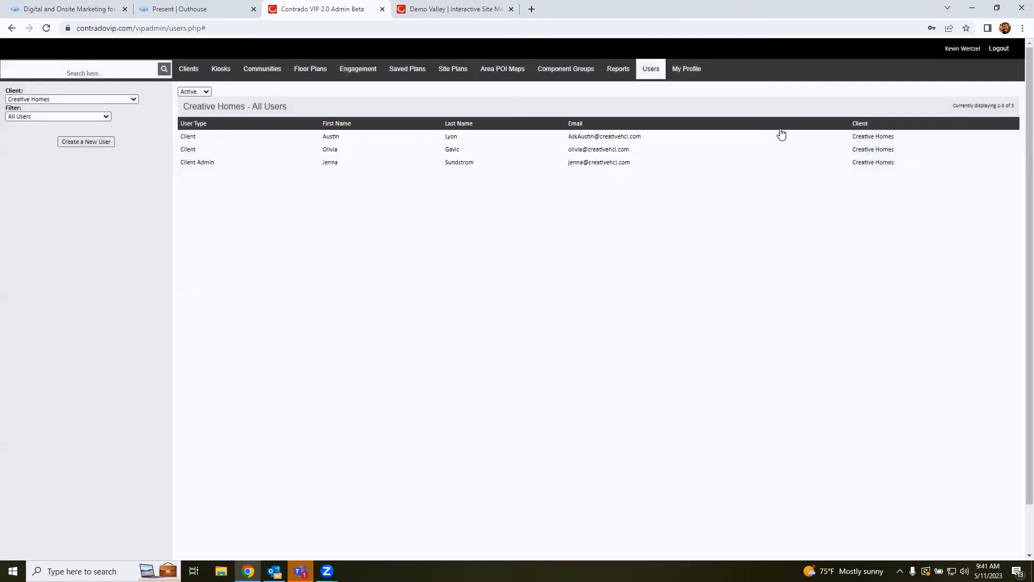
Check the site plan list, switch to Creative Homes' floor plan list and show its detail columns
click(451, 75)
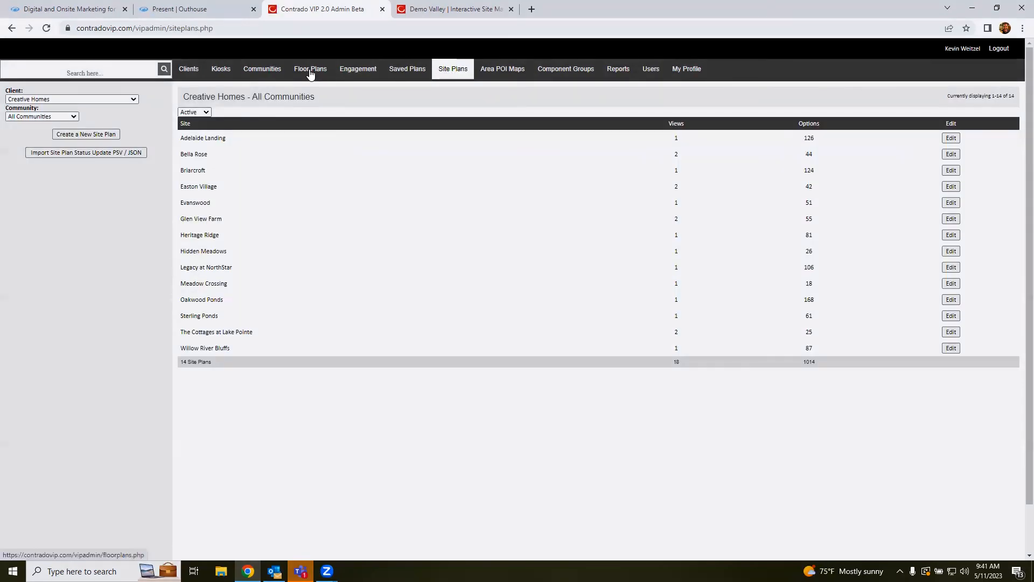
click(311, 72)
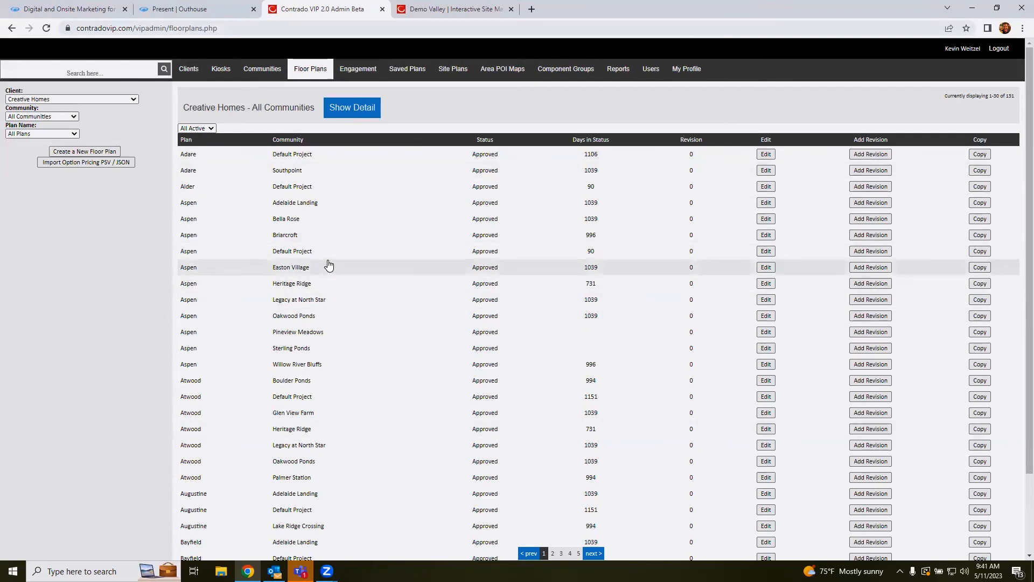
click(358, 107)
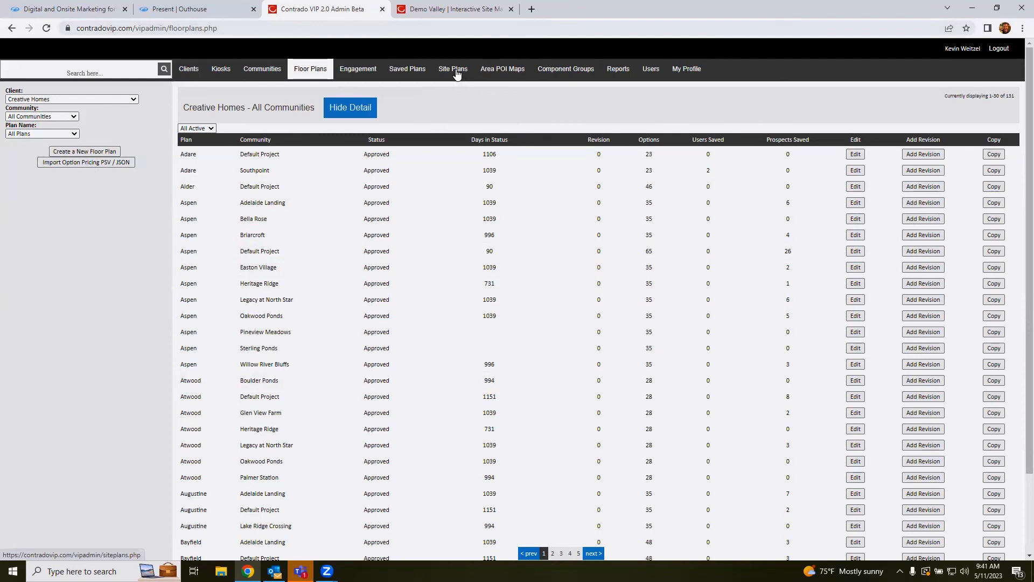
Look over Creative Homes' saved plans and site plan list, and return to the user list
click(420, 71)
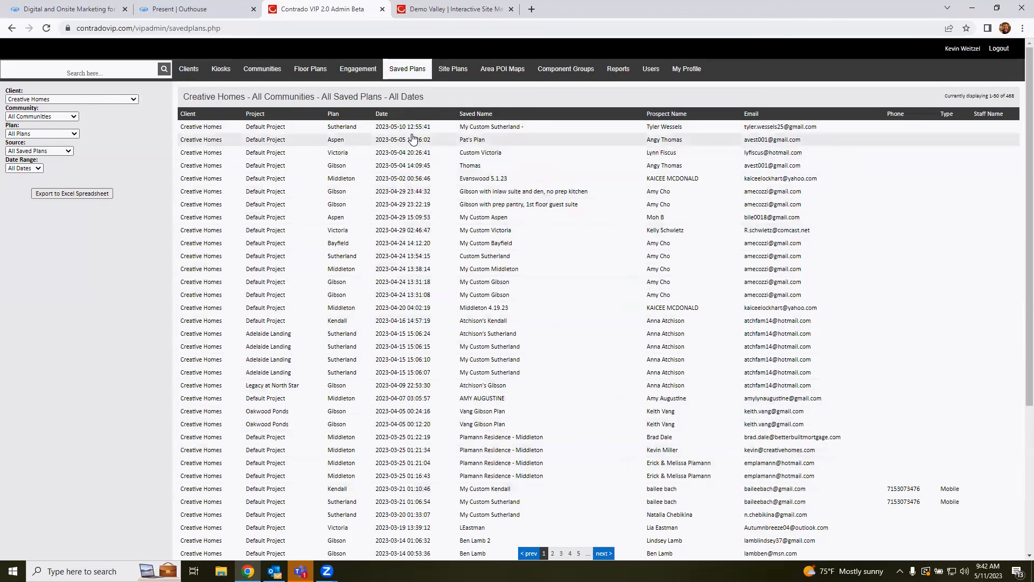
click(459, 74)
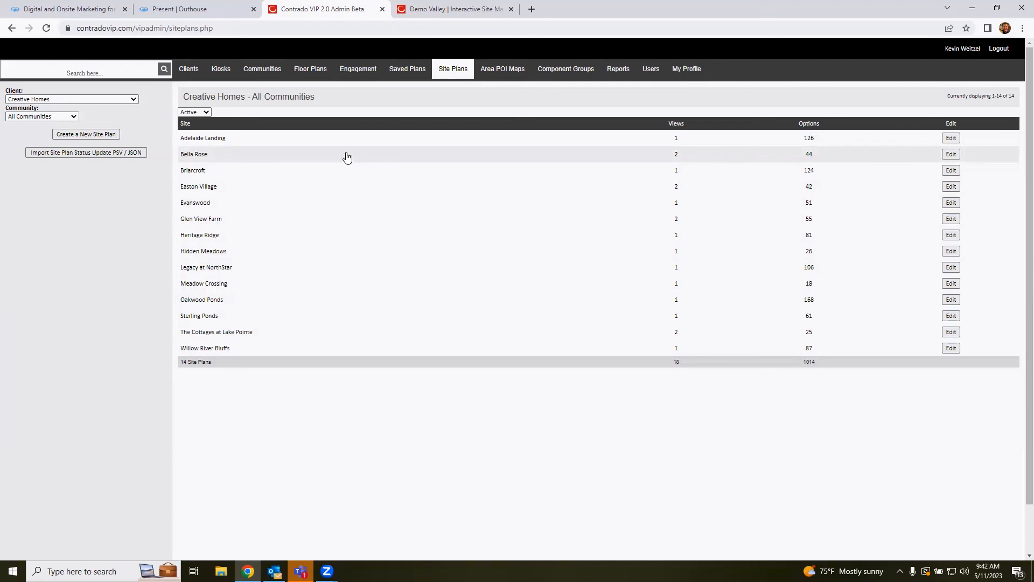
click(651, 70)
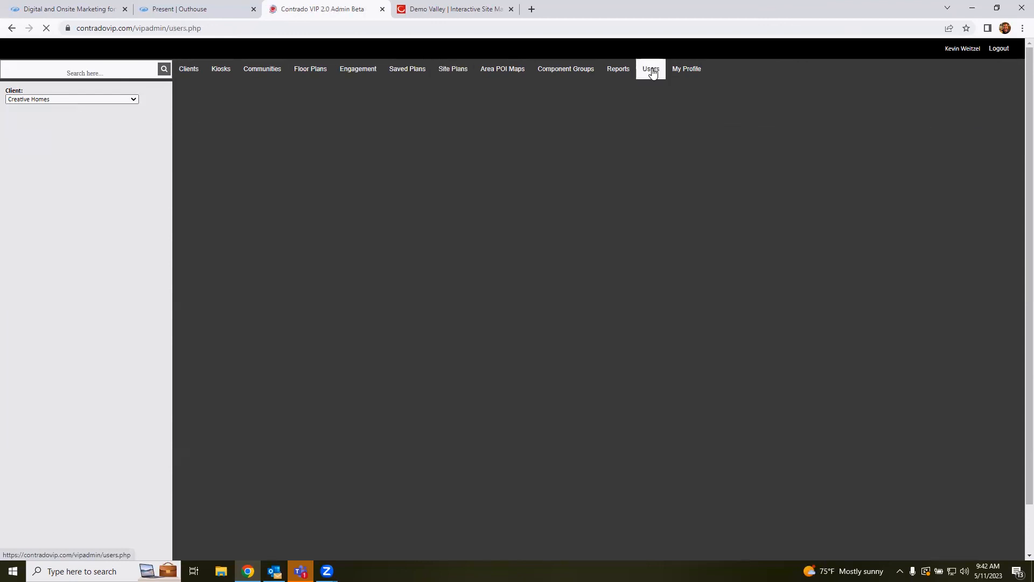